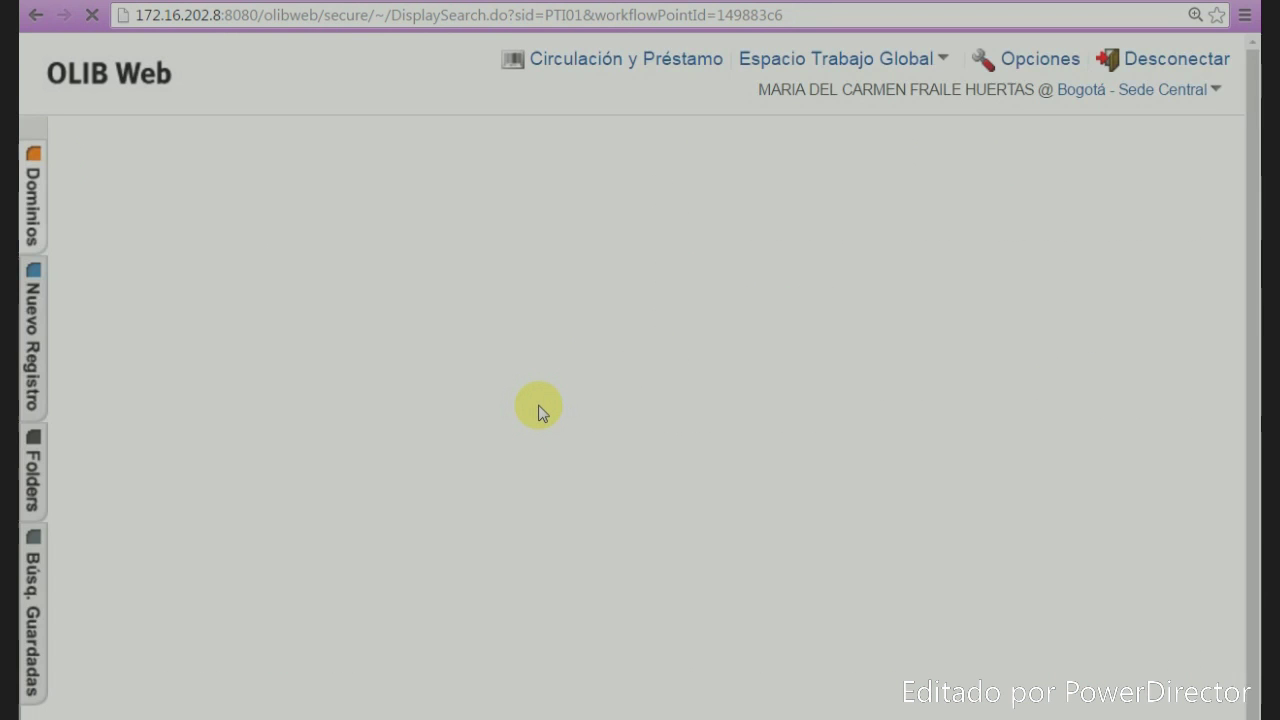
Step: Create a new copy record from the Ejemplares search, using Catalogación Ejemplares as the preferred layout
{"action": "left_click", "coordinate": [27, 252]}
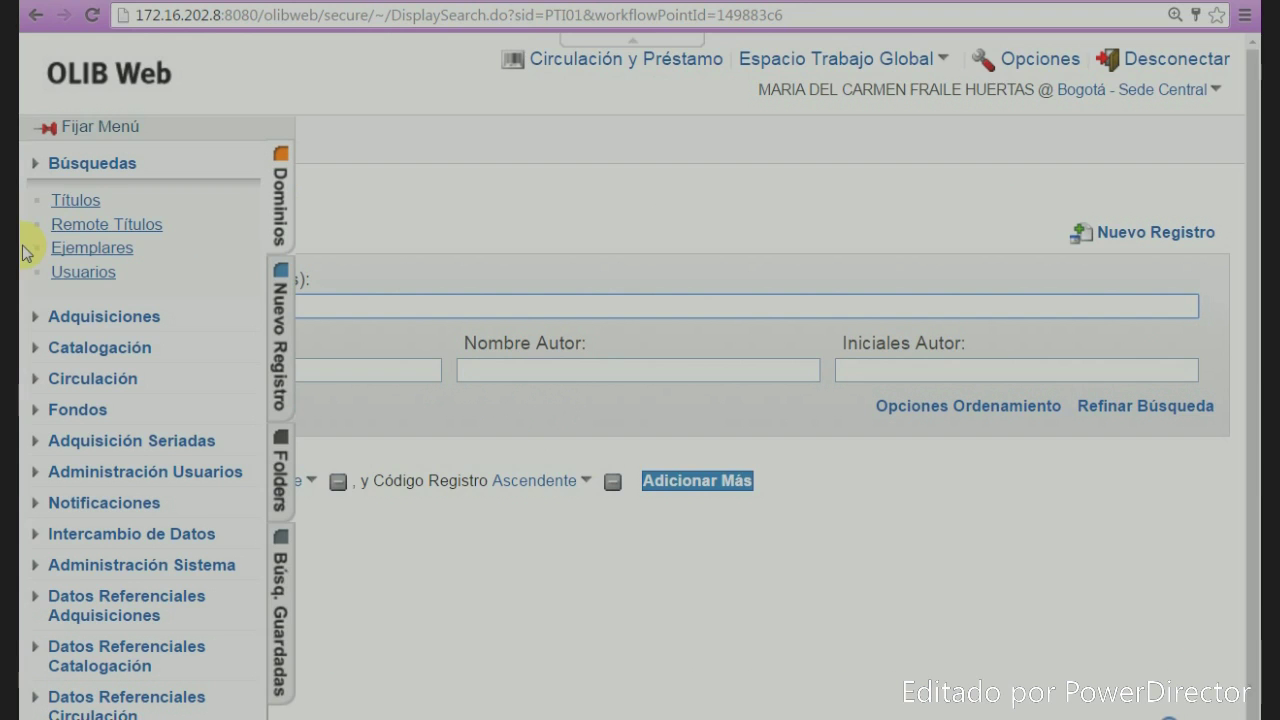
{"action": "left_click", "coordinate": [108, 248]}
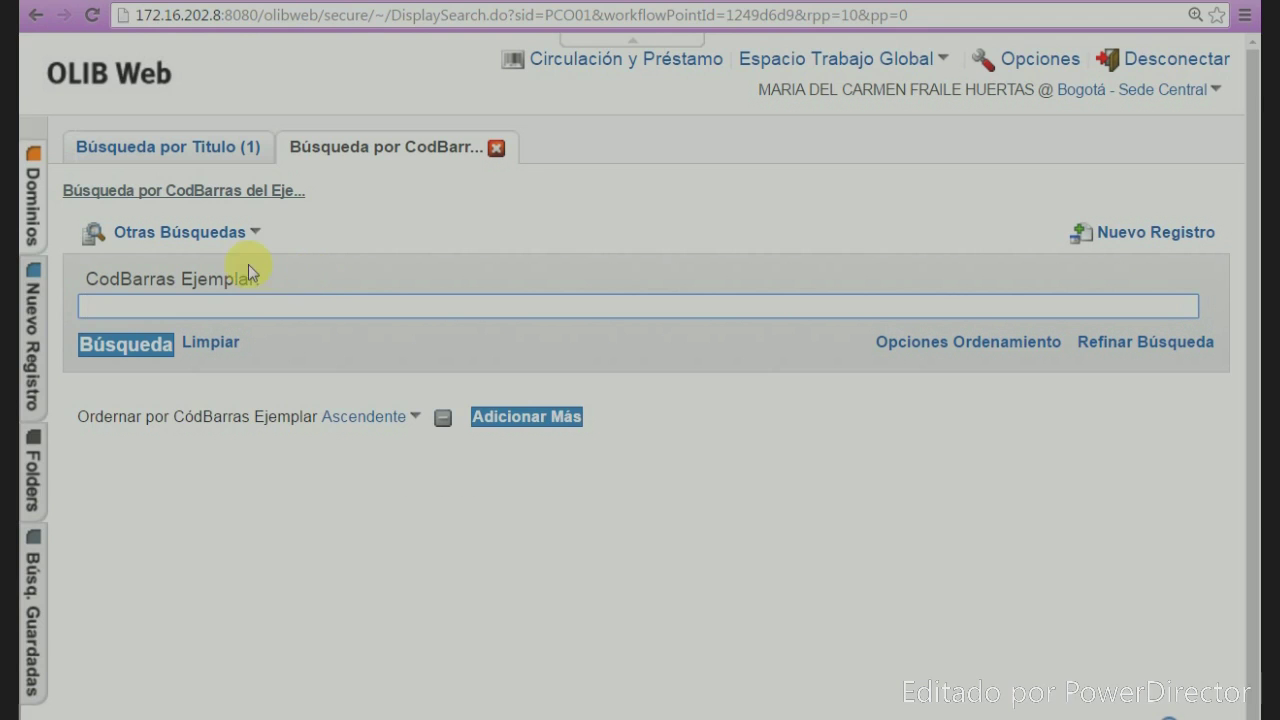
{"action": "left_click", "coordinate": [1133, 234]}
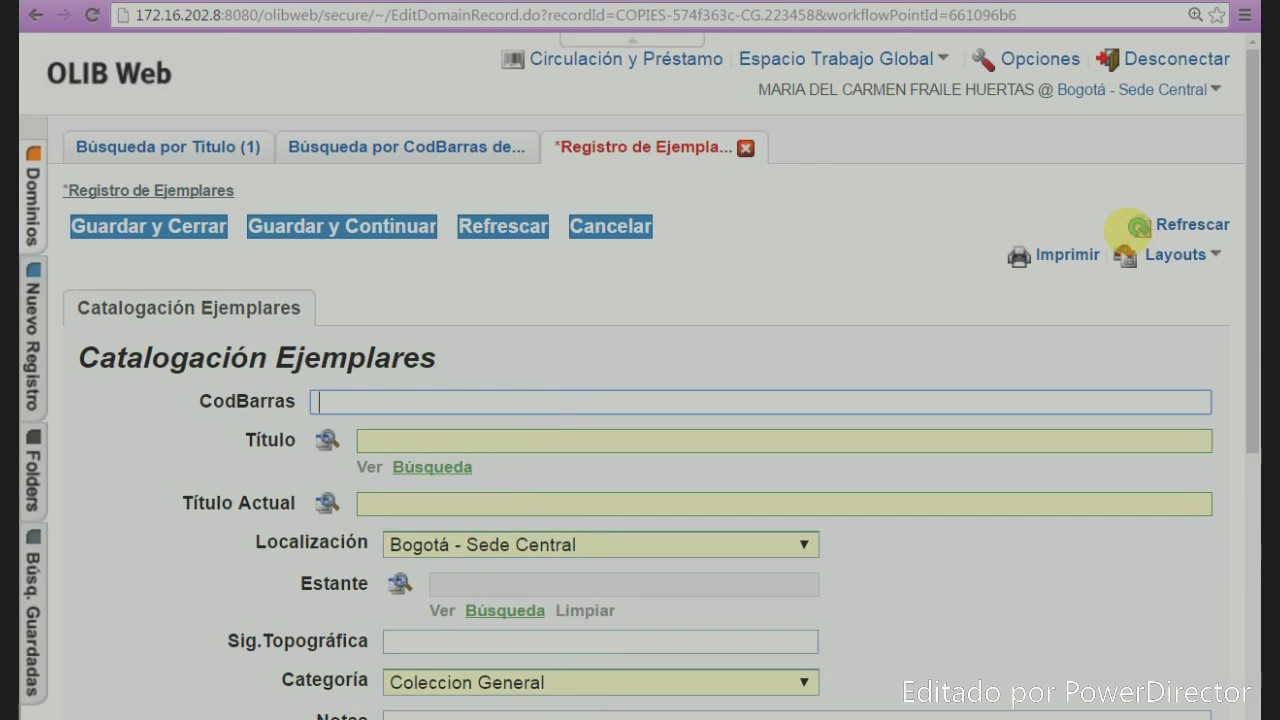
{"action": "left_click", "coordinate": [1217, 258]}
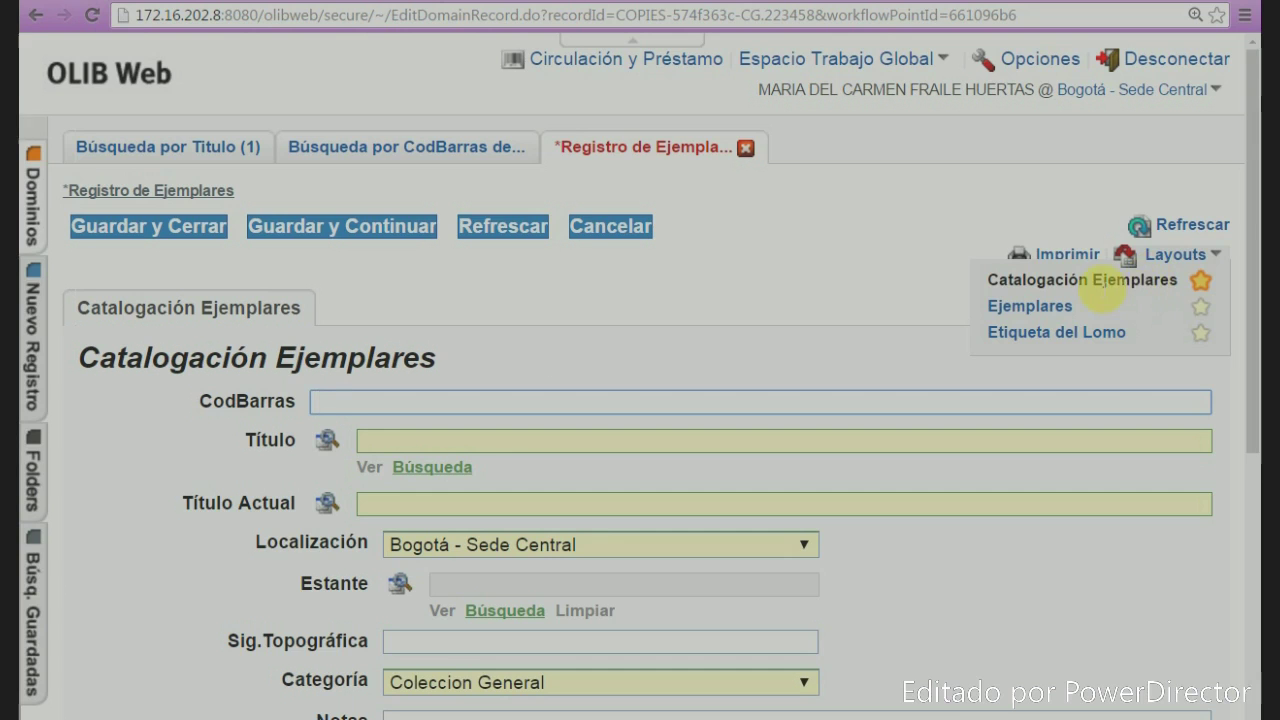
{"action": "left_click", "coordinate": [1203, 284]}
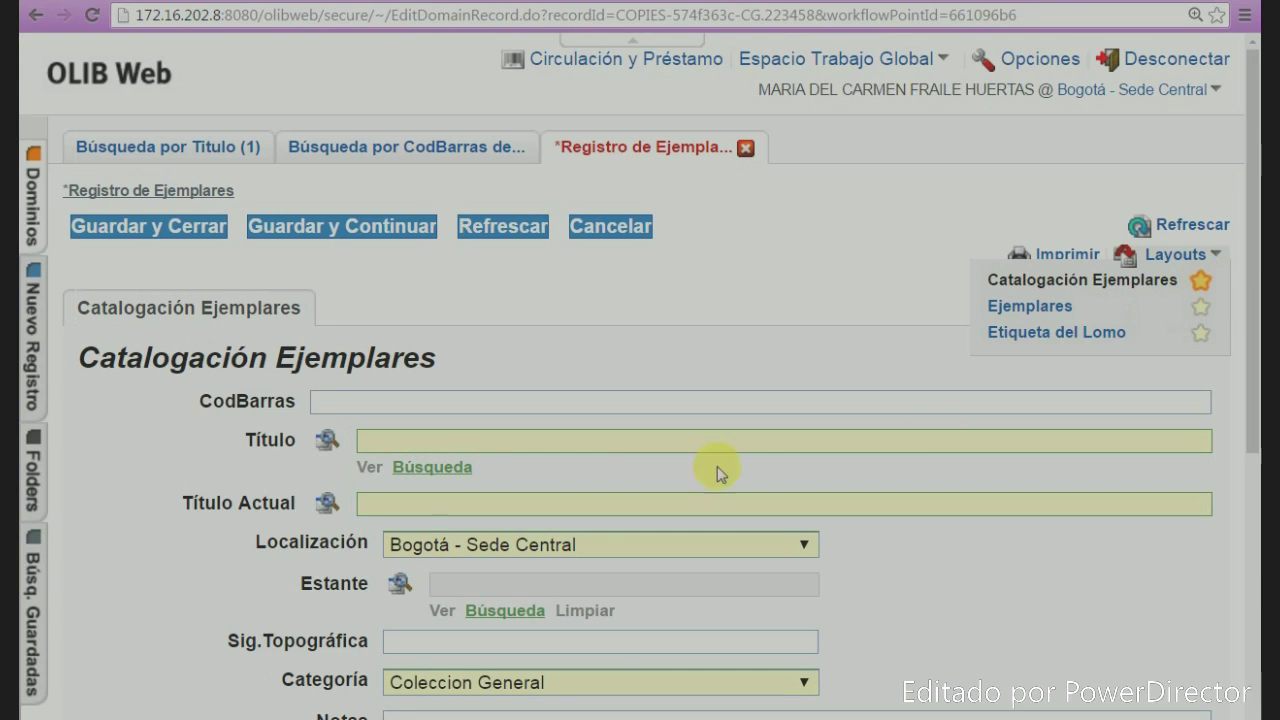
Step: Start a title search for the copy record and enter "de la subversion a la" as the title's first words
{"action": "left_click", "coordinate": [460, 470]}
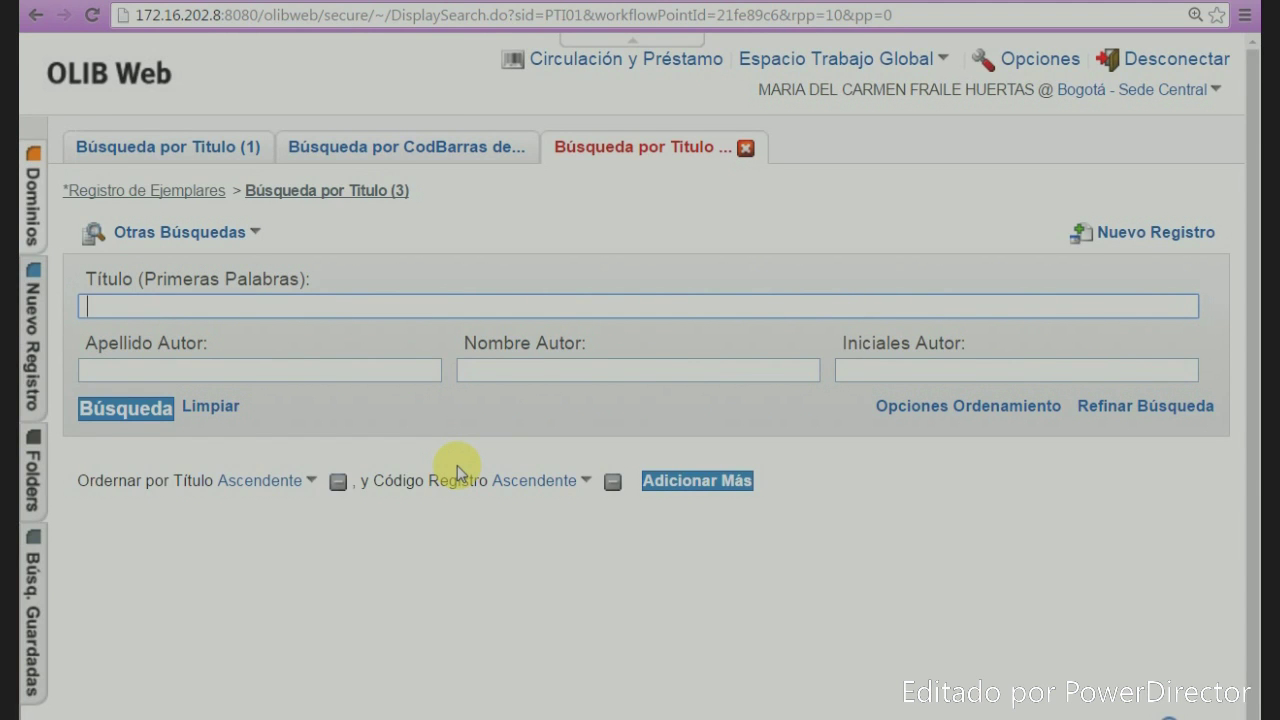
{"action": "type", "text": "de la s"}
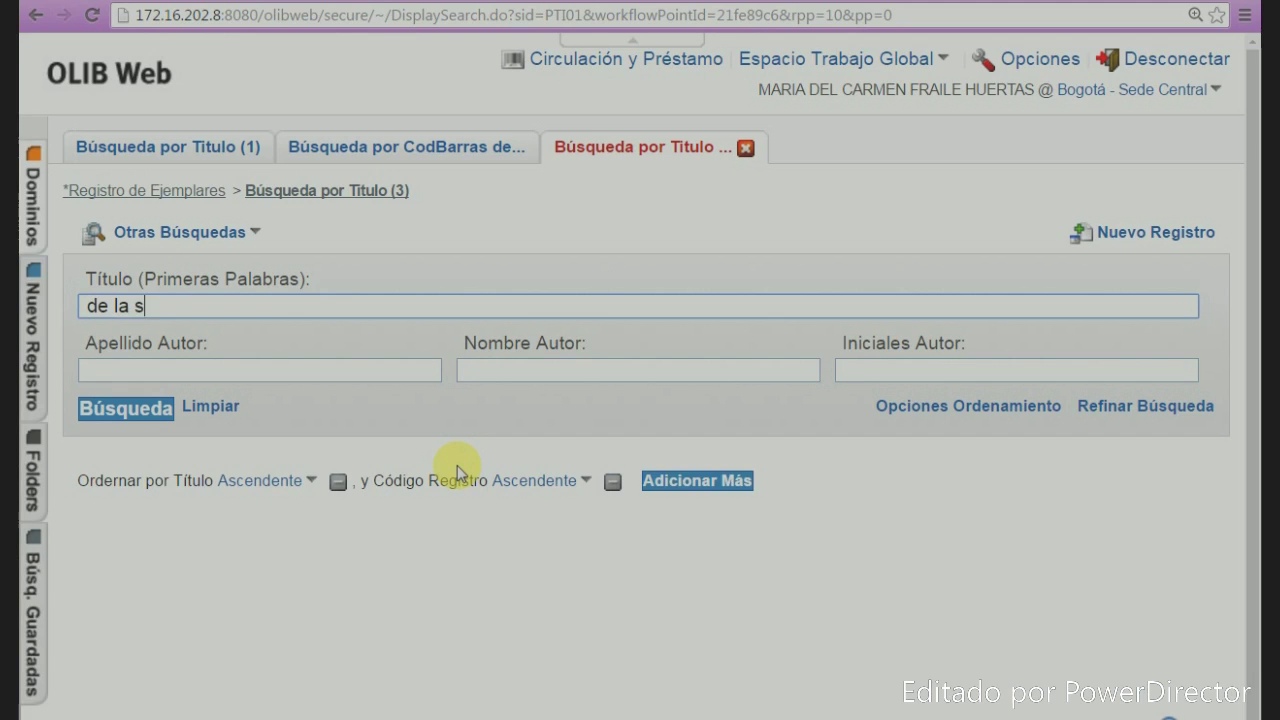
{"action": "type", "text": "ubersion"}
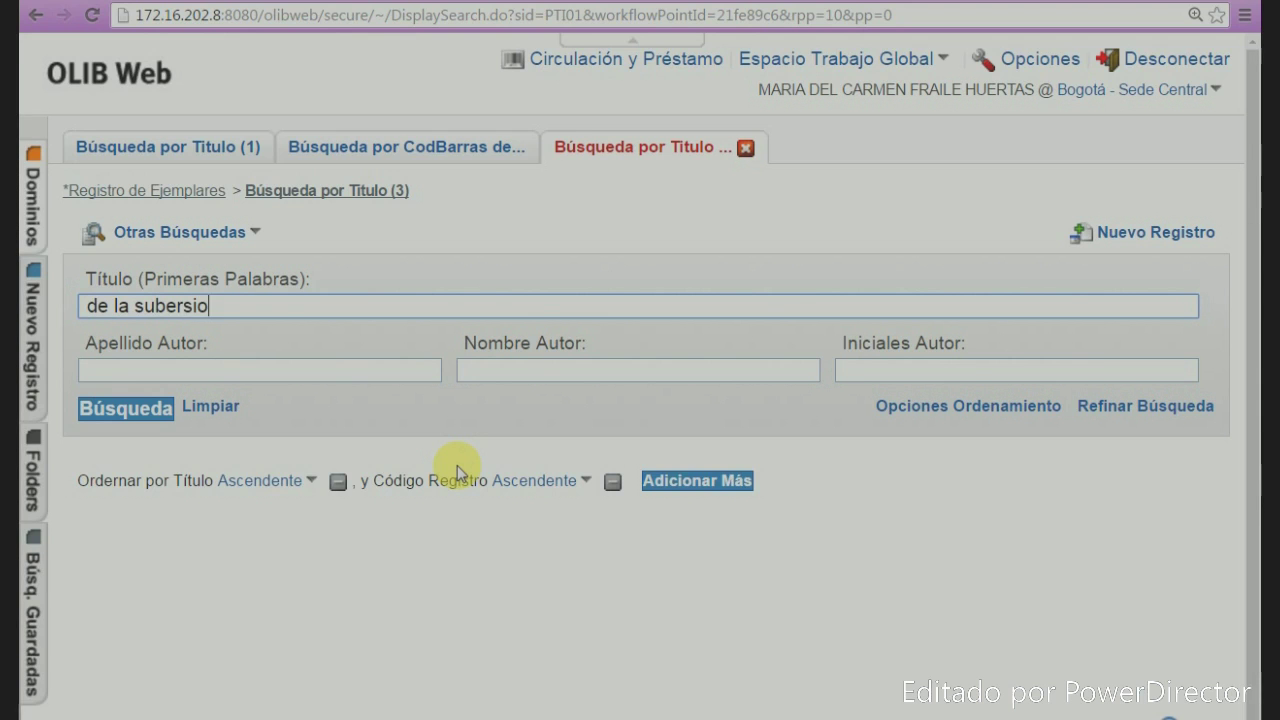
{"action": "key", "text": "Left"}
{"action": "key", "text": "Left"}
{"action": "key", "text": "Left"}
{"action": "key", "text": "Left"}
{"action": "key", "text": "Left"}
{"action": "key", "text": "Left"}
{"action": "type", "text": "v"}
{"action": "key", "text": "Right"}
{"action": "key", "text": "Right"}
{"action": "key", "text": "Right"}
{"action": "key", "text": "Right"}
{"action": "key", "text": "Right"}
{"action": "type", "text": "a la"}
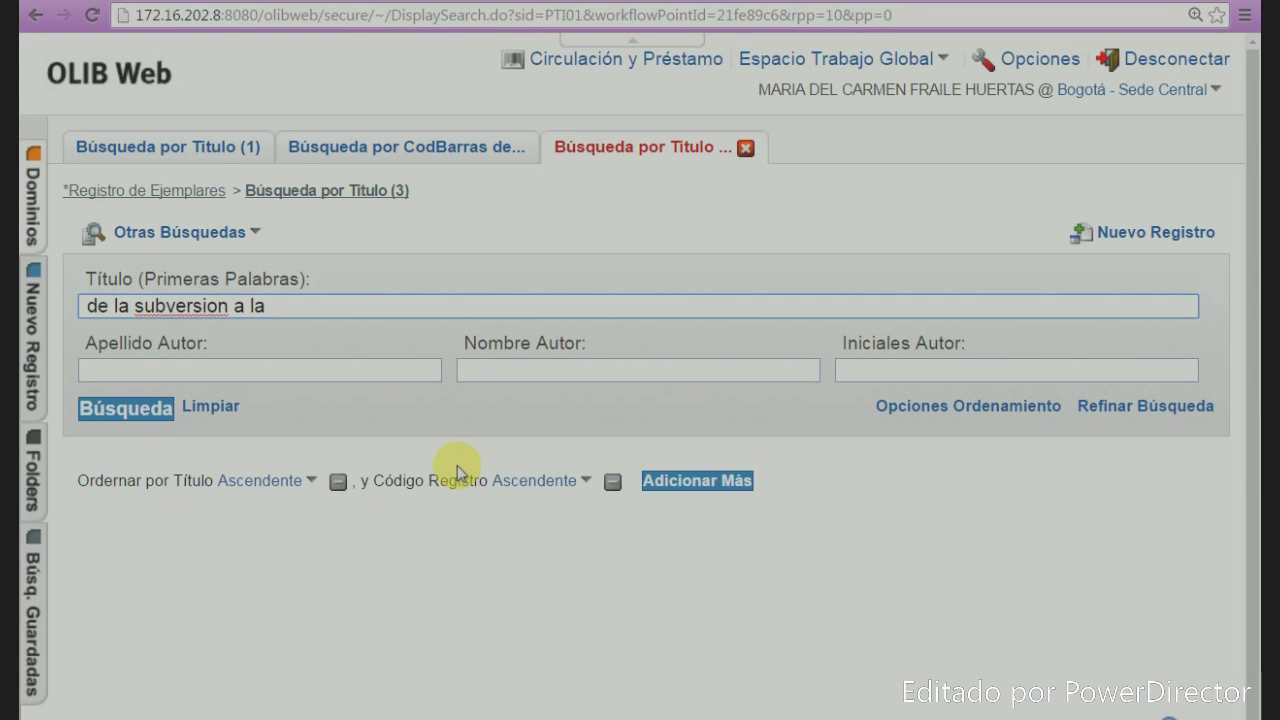
Step: Add the author's surname to the search, run it, and insert the matching title into the copy record
{"action": "left_click", "coordinate": [374, 371]}
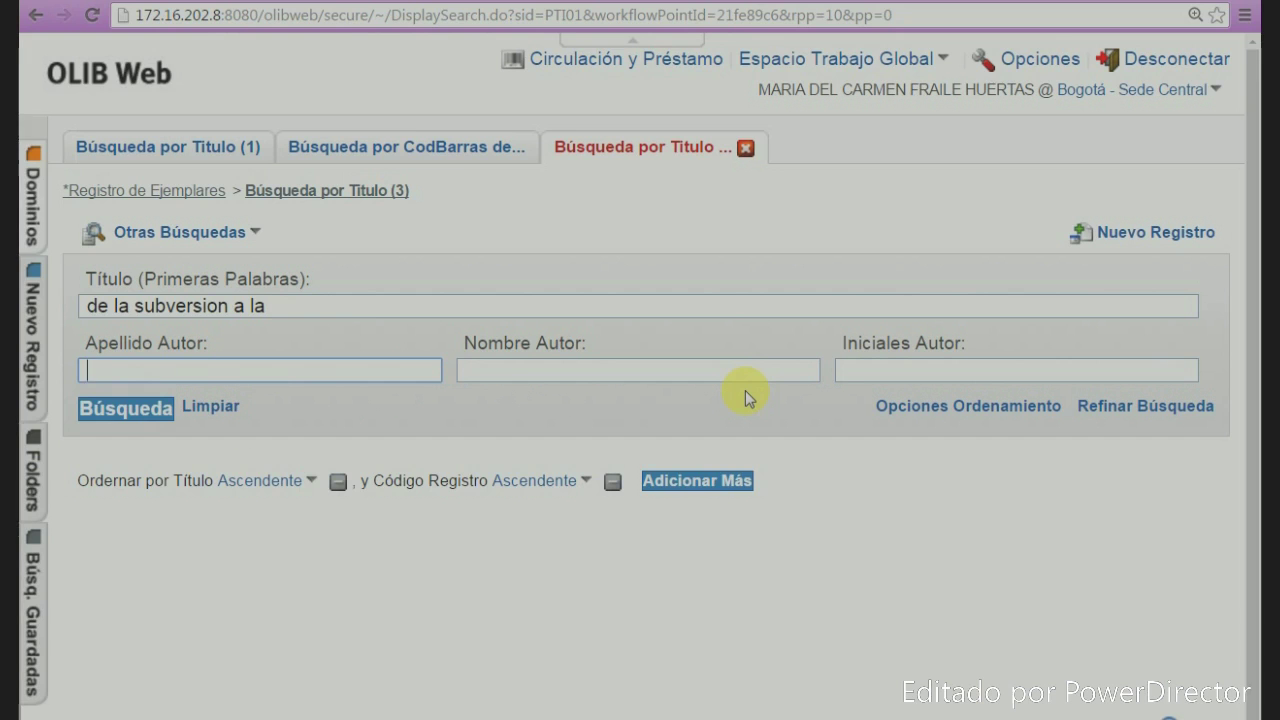
{"action": "type", "text": "lamus"}
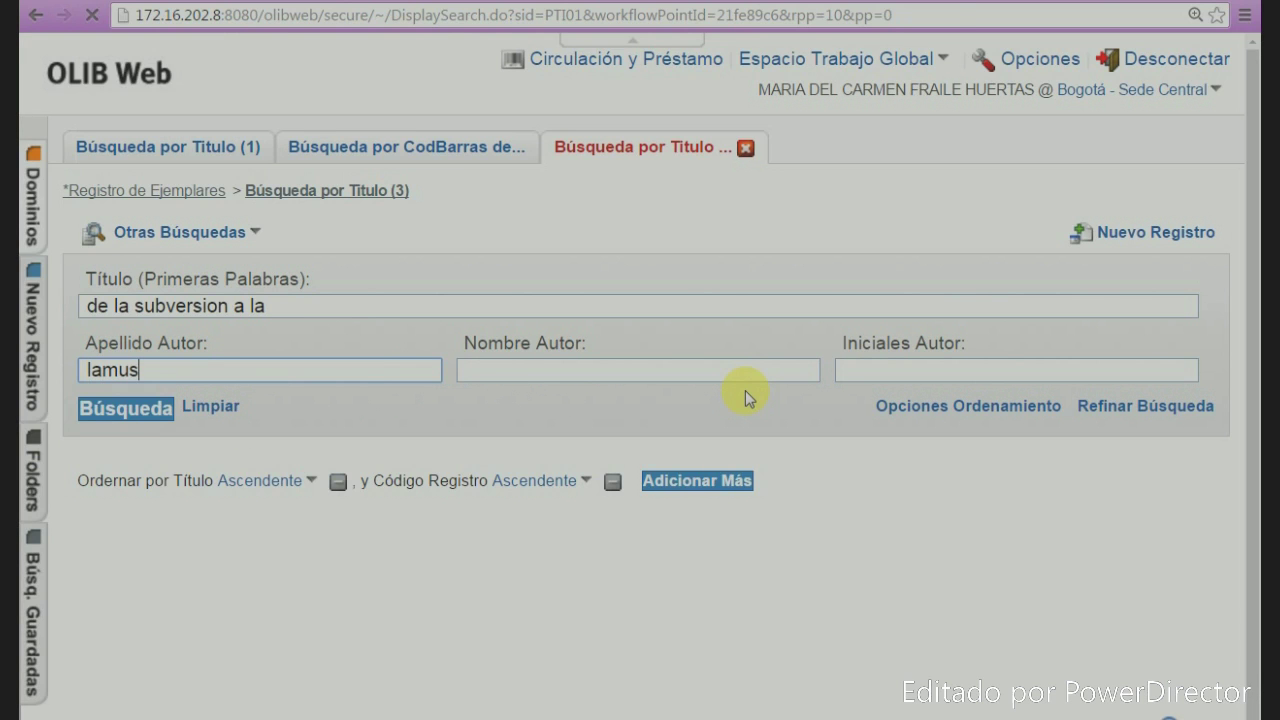
{"action": "key", "text": "Return"}
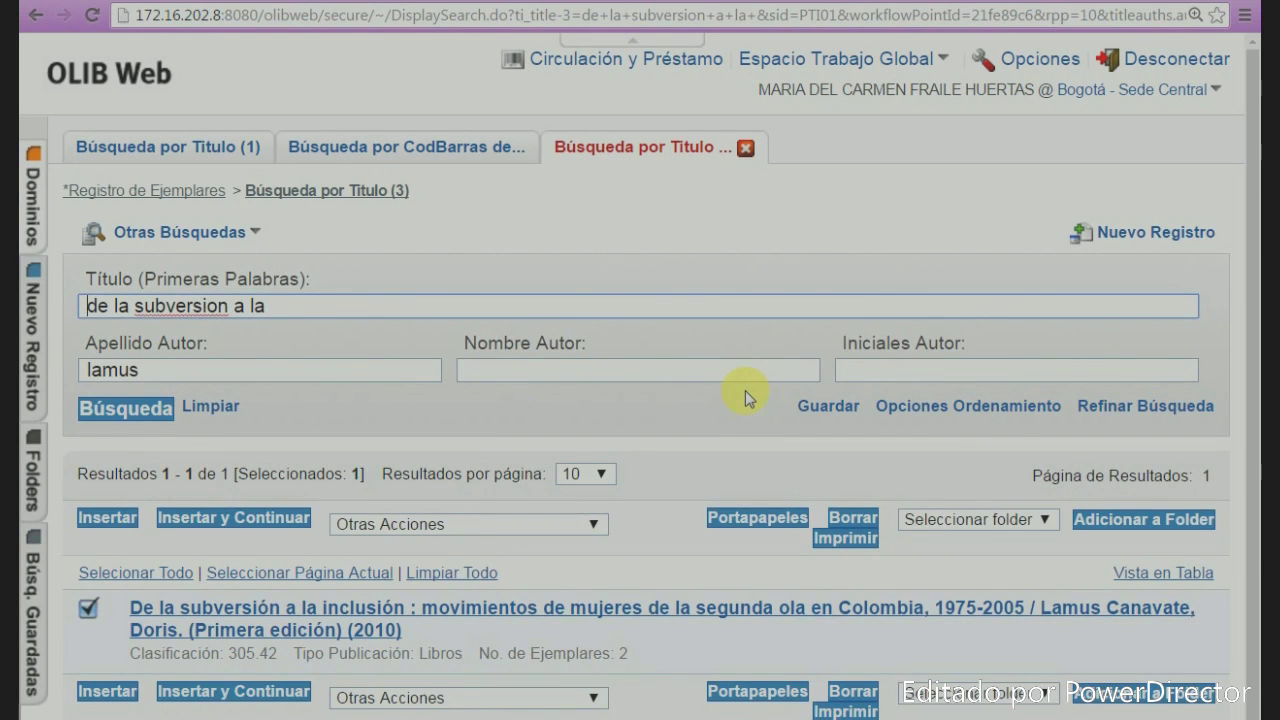
{"action": "scroll", "coordinate": [557, 474], "scroll_direction": "down", "scroll_amount": 1}
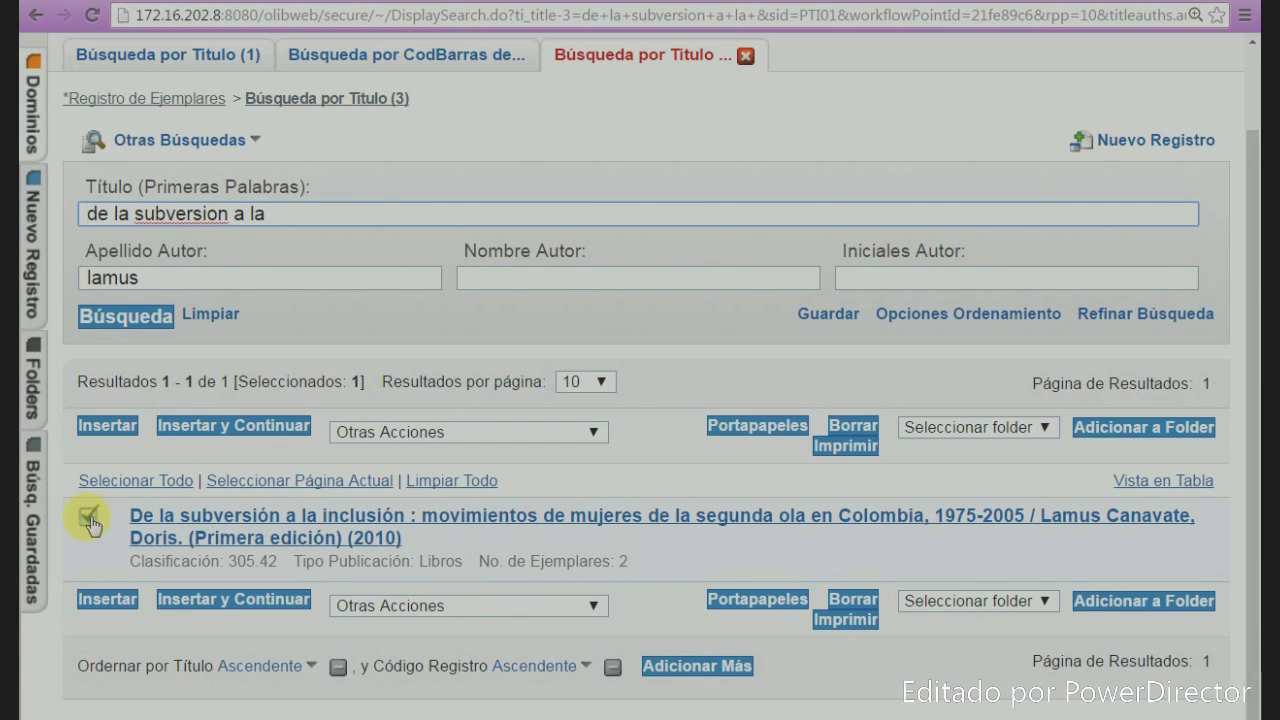
{"action": "left_click", "coordinate": [117, 427]}
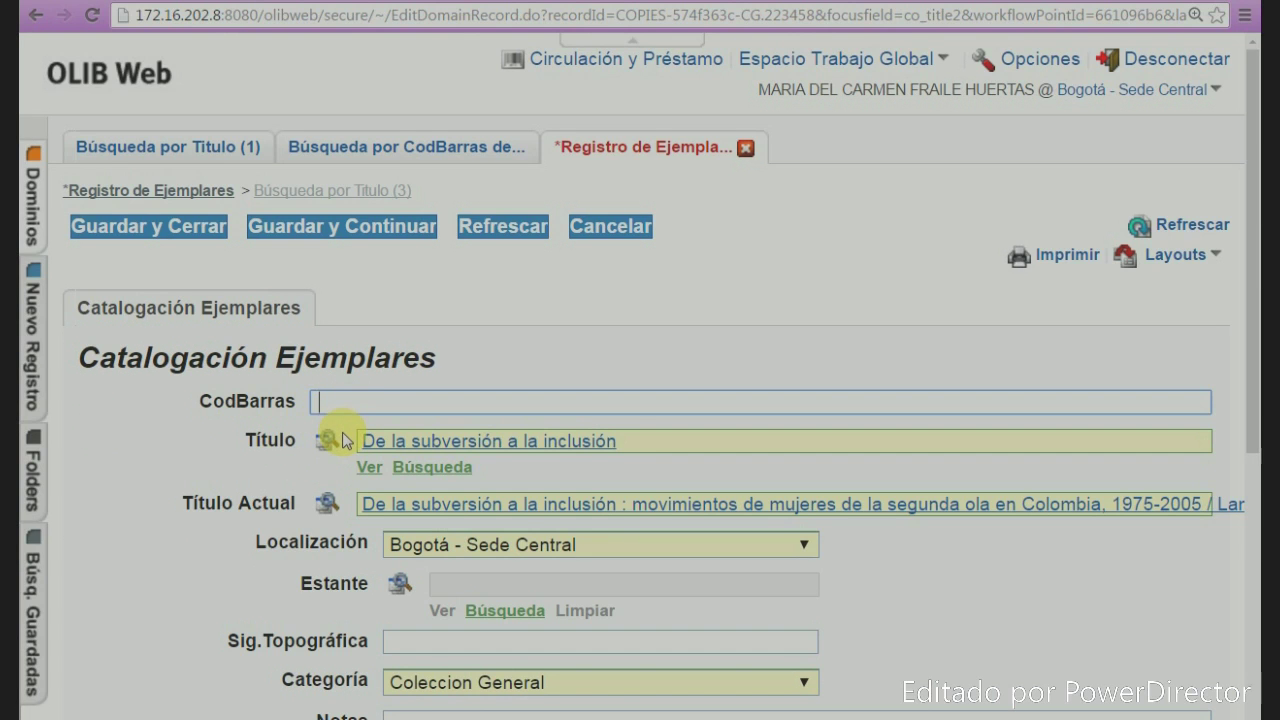
Step: Enter ZZZZ as the copy's barcode and set its location to Bucaramanga - Sede Santander
{"action": "type", "text": "ZZZZ"}
{"action": "left_click", "coordinate": [805, 545]}
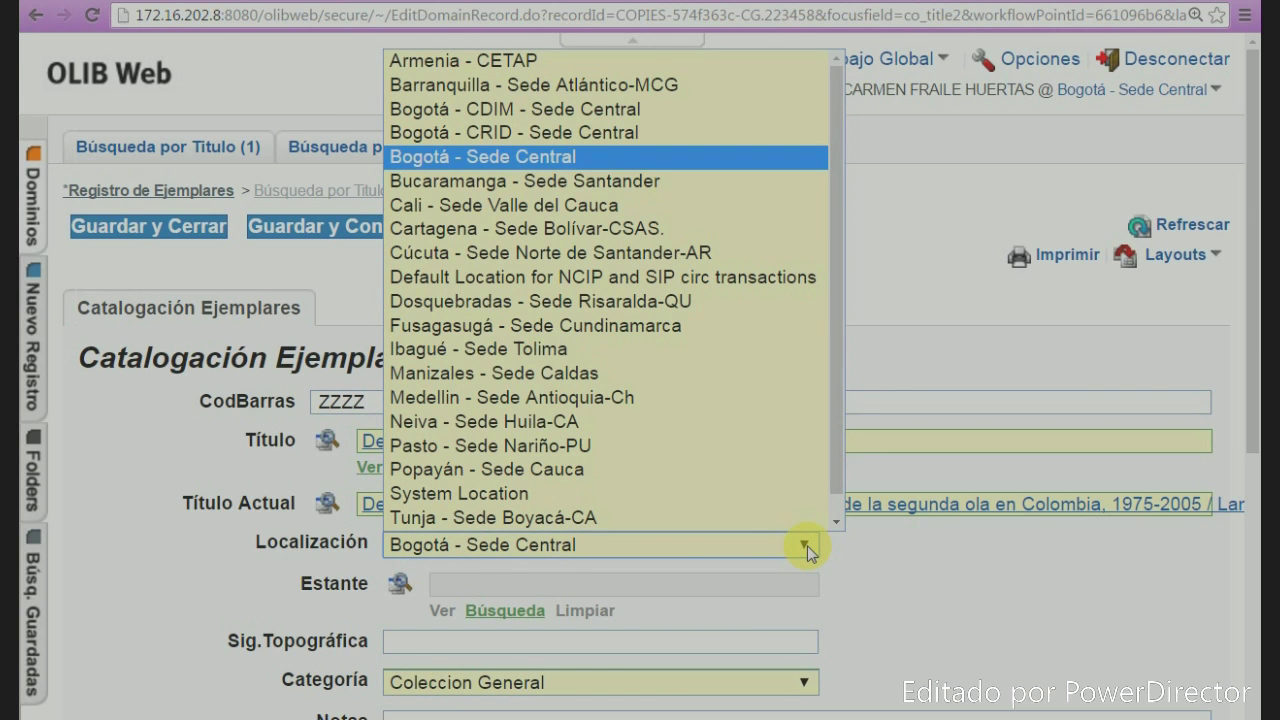
{"action": "left_click", "coordinate": [500, 184]}
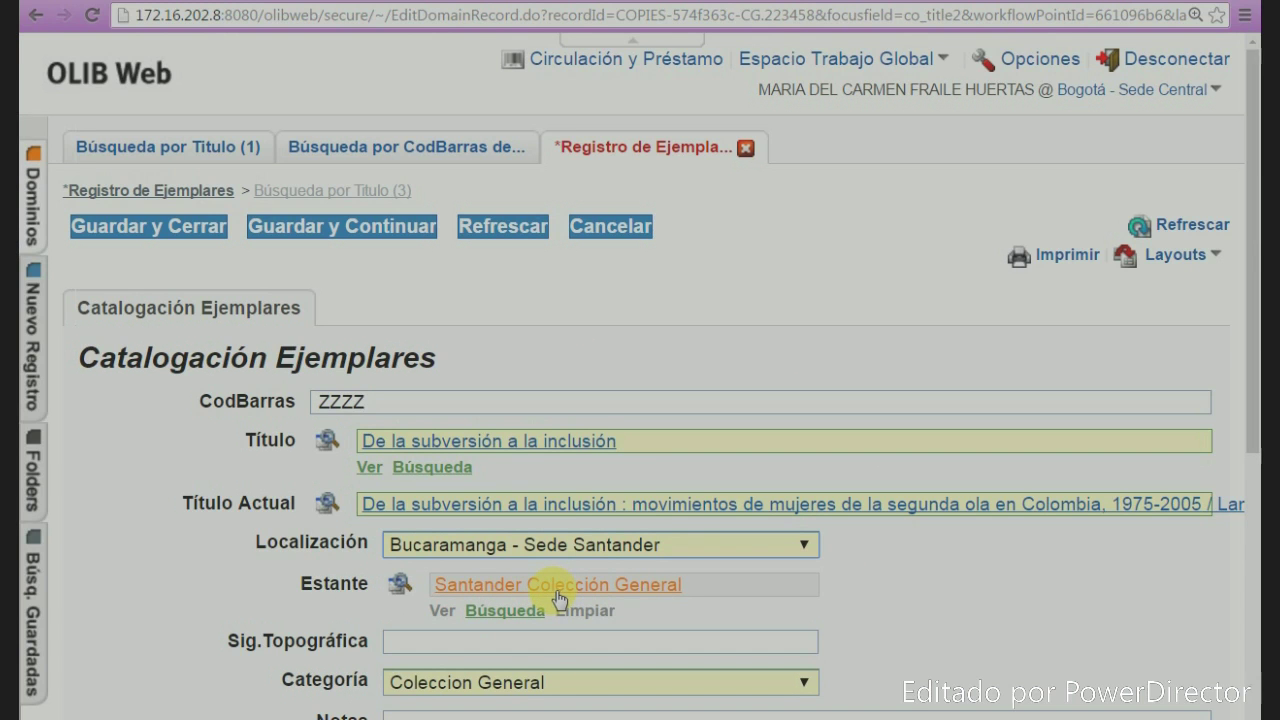
Step: Set the copy's Sig.Topográfica to 305.42 L15d and choose Coleccion General as its category
{"action": "scroll", "coordinate": [527, 520], "scroll_direction": "down", "scroll_amount": 2}
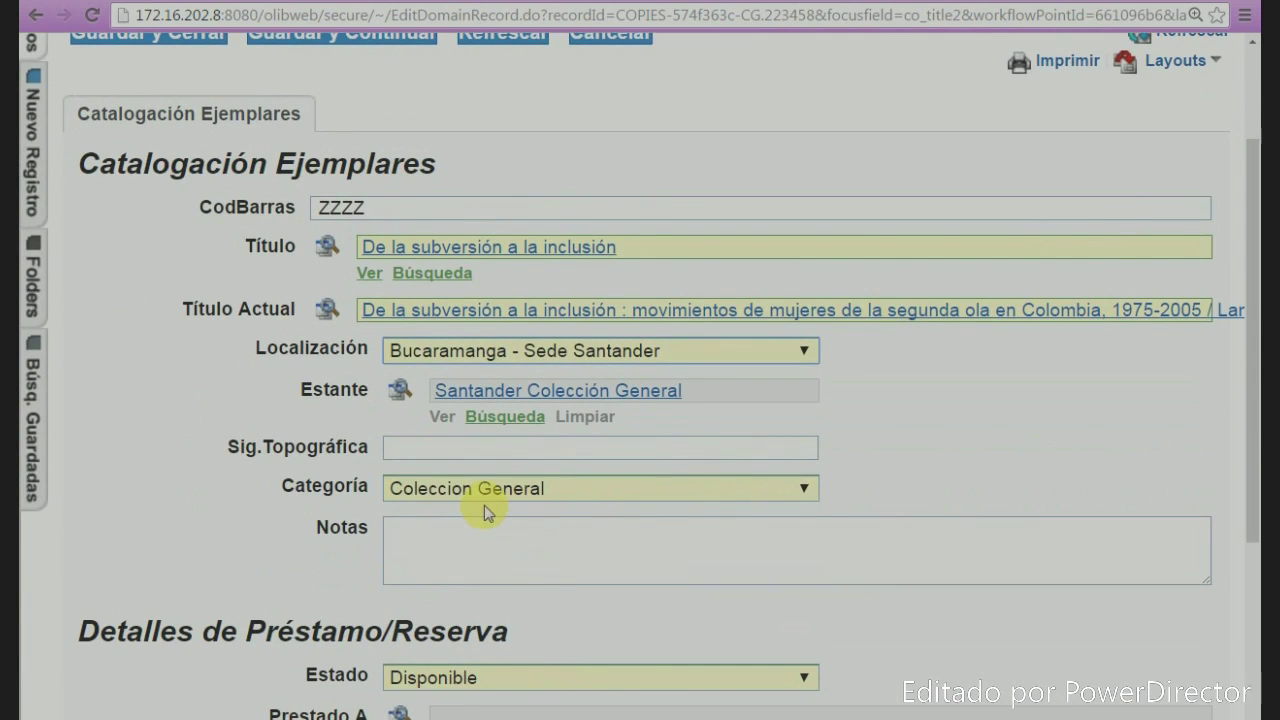
{"action": "left_click", "coordinate": [418, 455]}
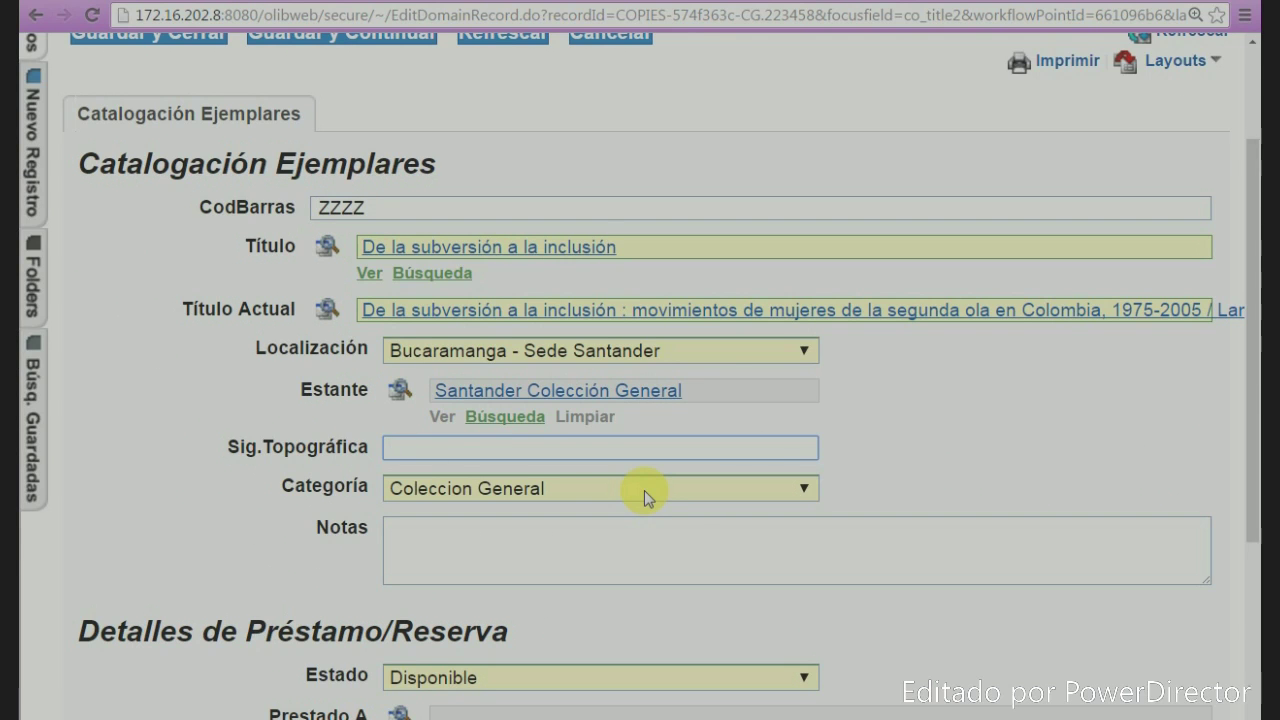
{"action": "type", "text": "305.42"}
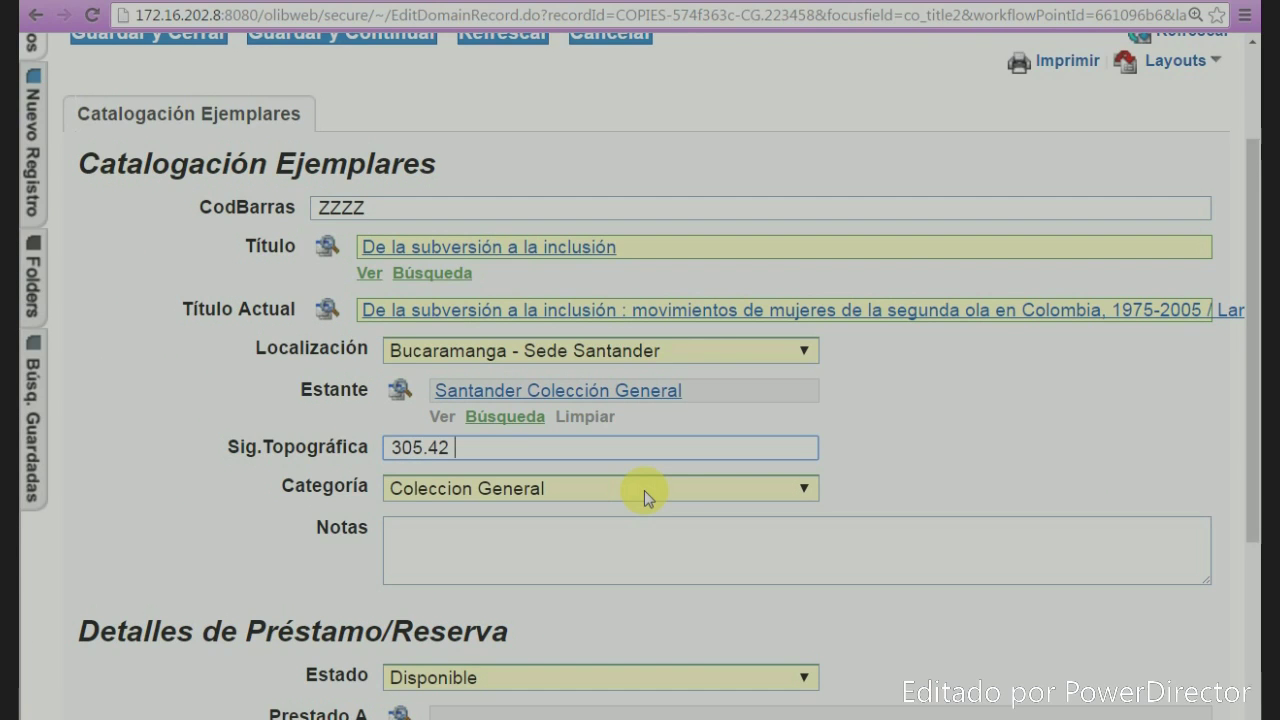
{"action": "type", "text": " L15d"}
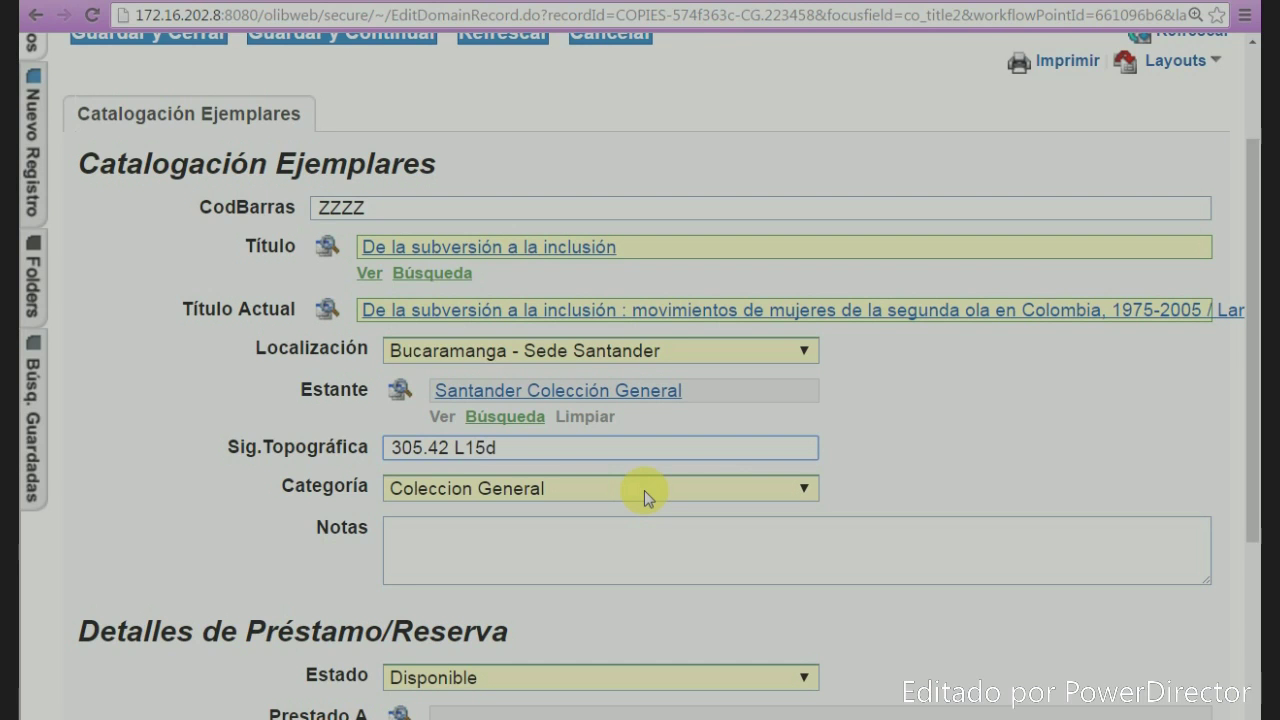
{"action": "left_click", "coordinate": [644, 490]}
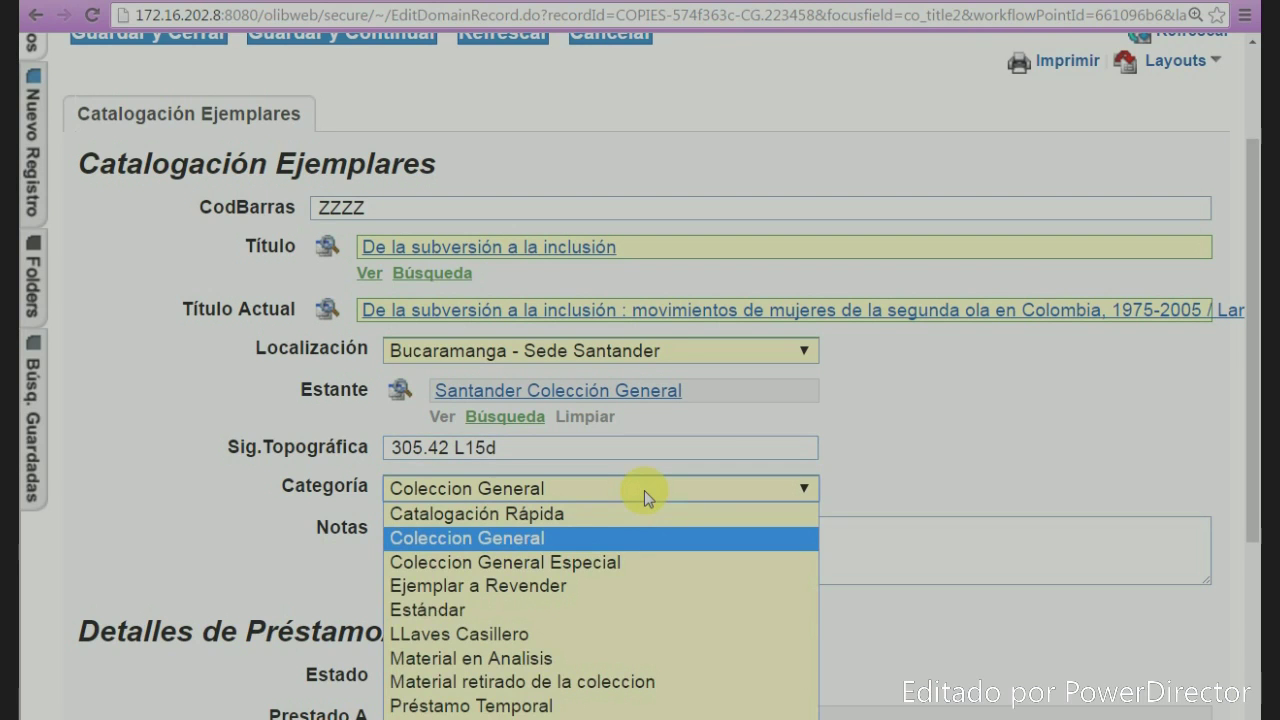
{"action": "left_click", "coordinate": [512, 541]}
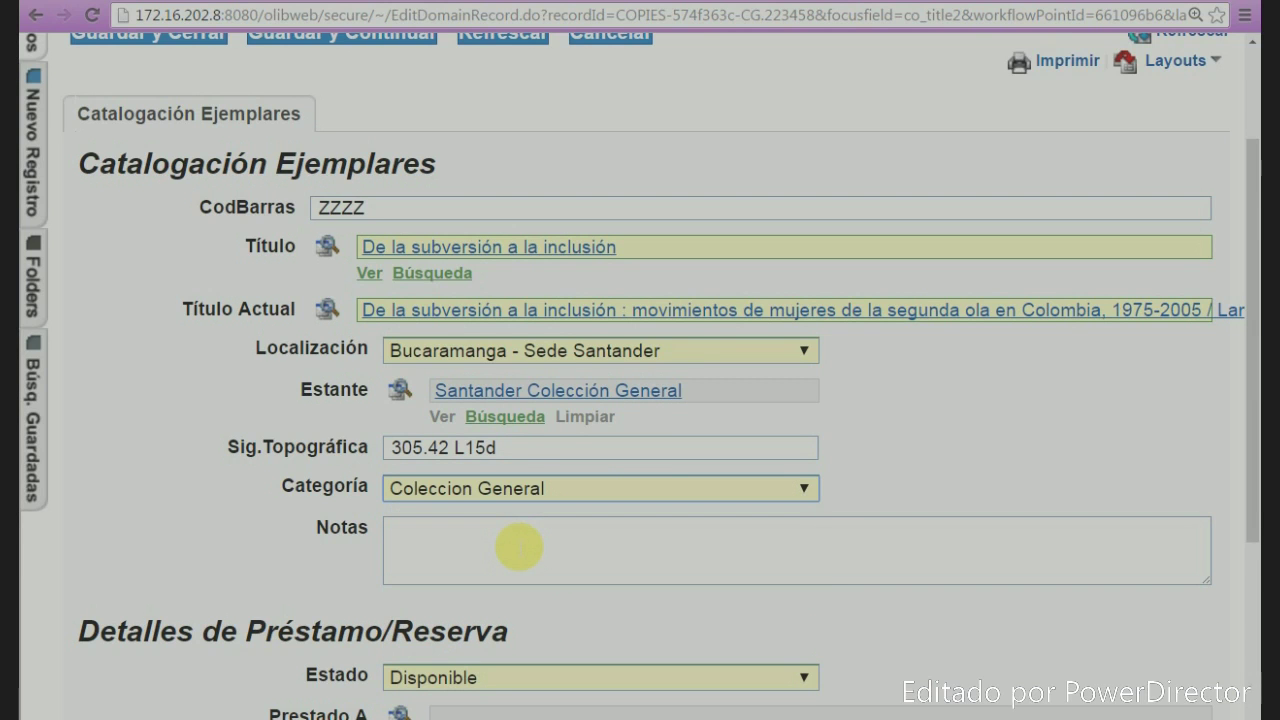
{"action": "scroll", "coordinate": [516, 545], "scroll_direction": "down", "scroll_amount": 2}
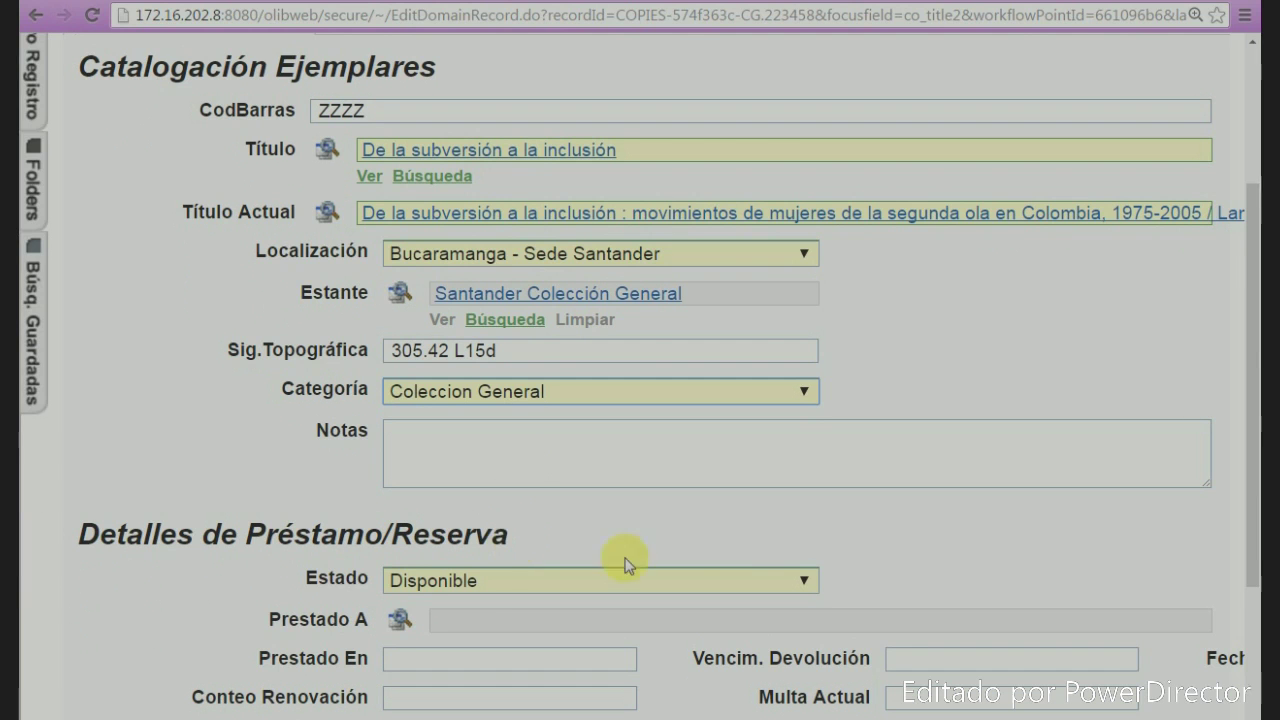